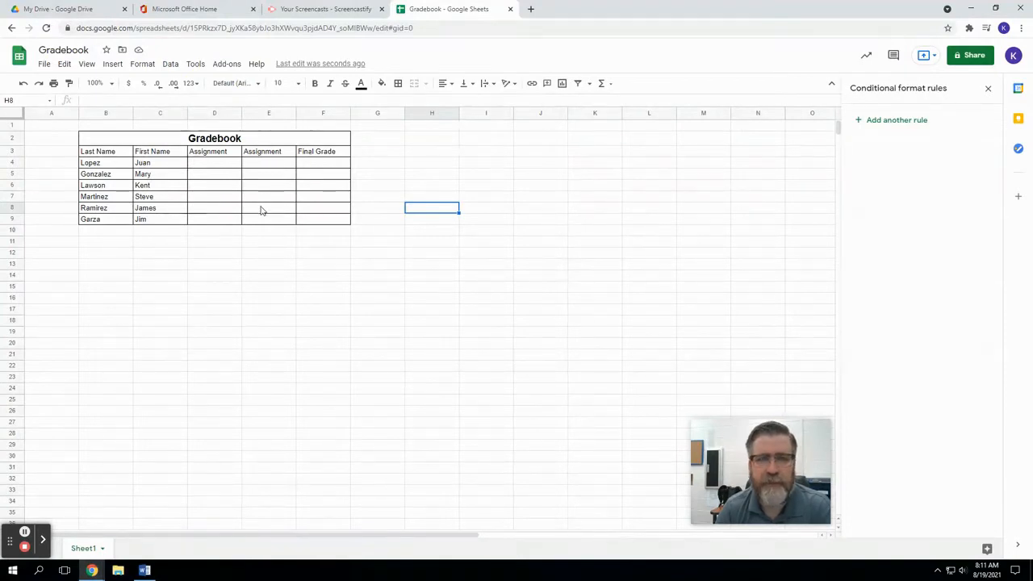
# Start a new conditional formatting rule and apply it to the grade cells in range D4:F9.
pyautogui.click(219, 166)
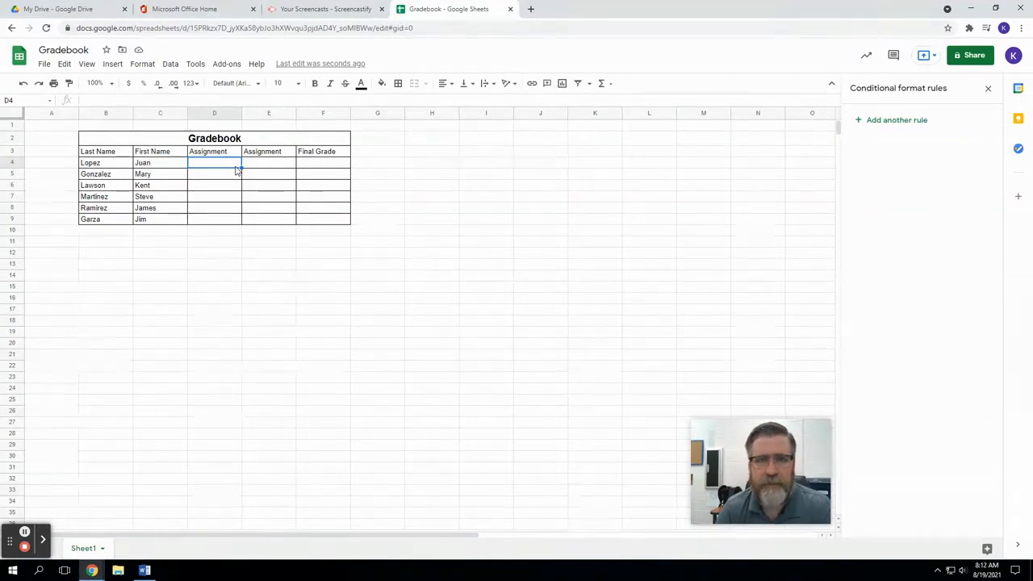
pyautogui.click(146, 64)
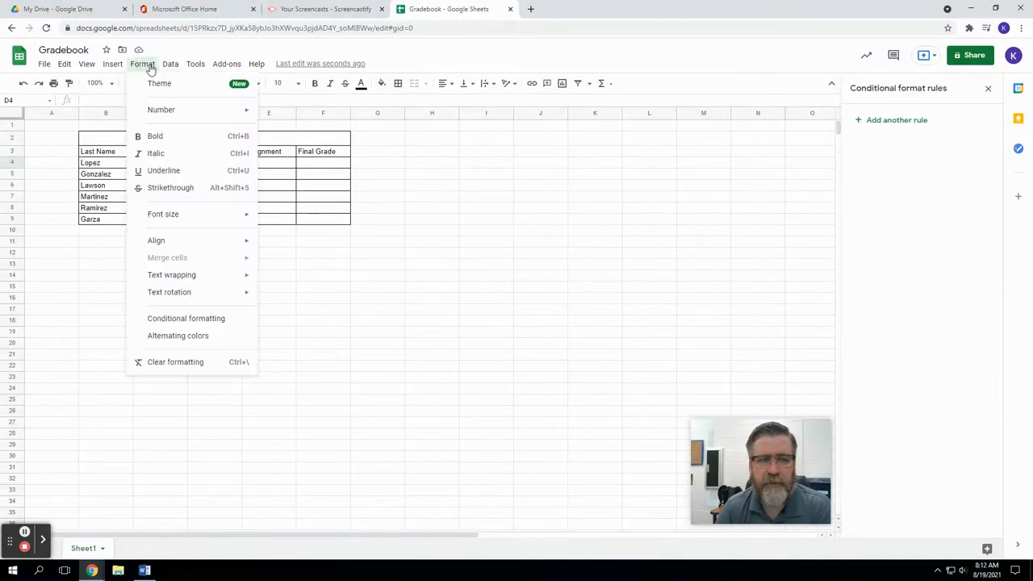
pyautogui.click(218, 320)
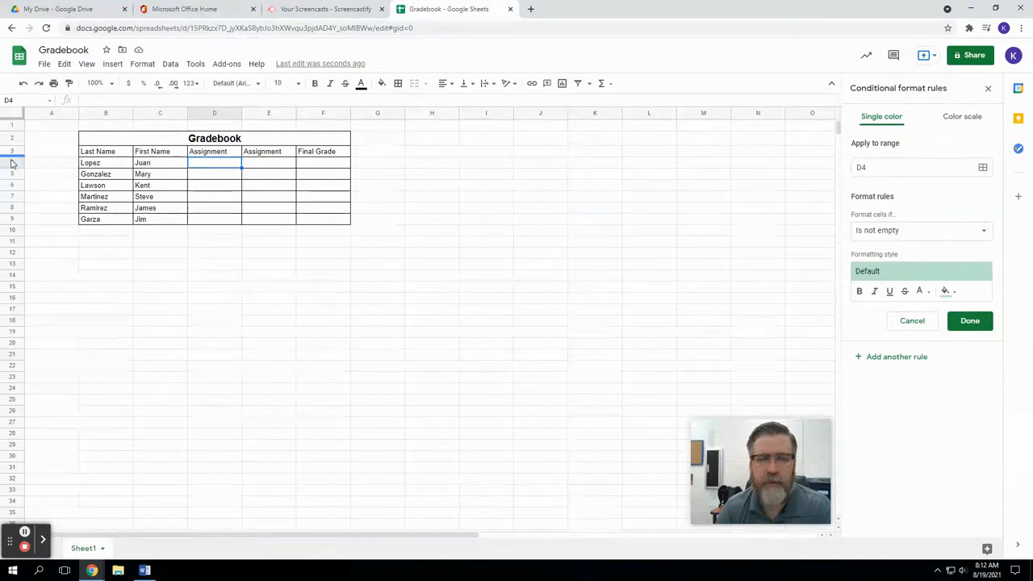
pyautogui.click(983, 170)
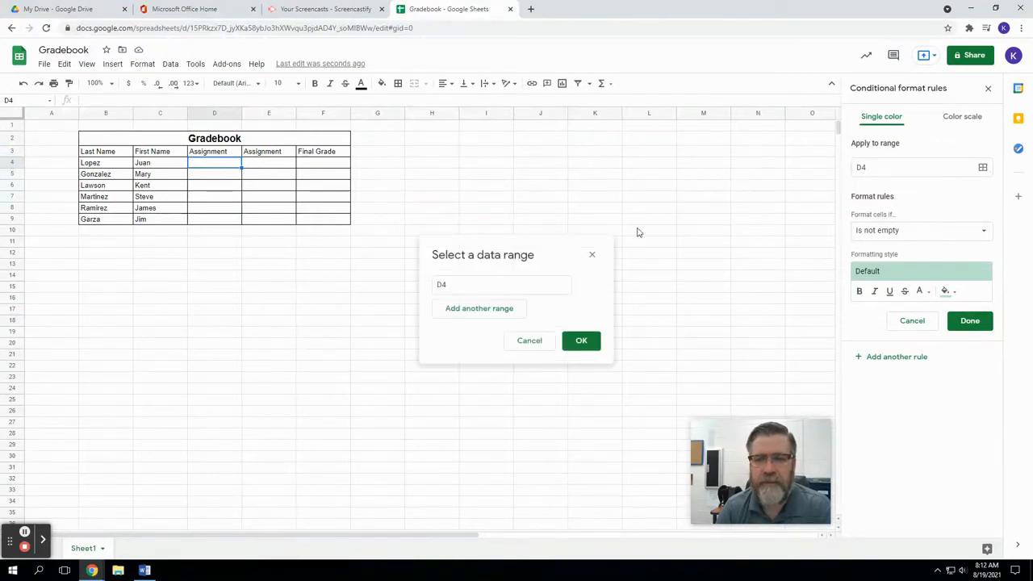
pyautogui.moveTo(216, 165); pyautogui.dragTo(311, 223)
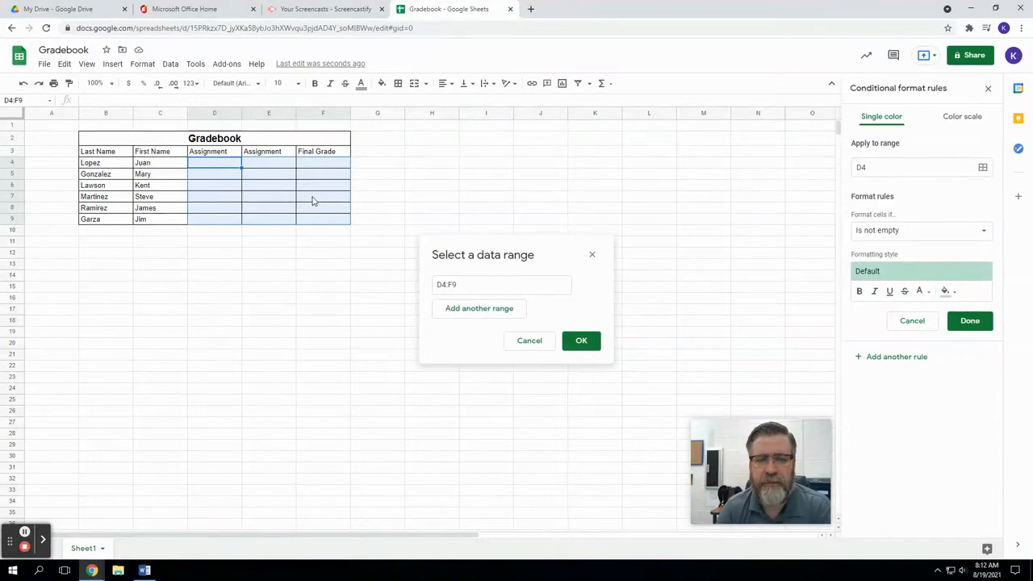
pyautogui.click(589, 347)
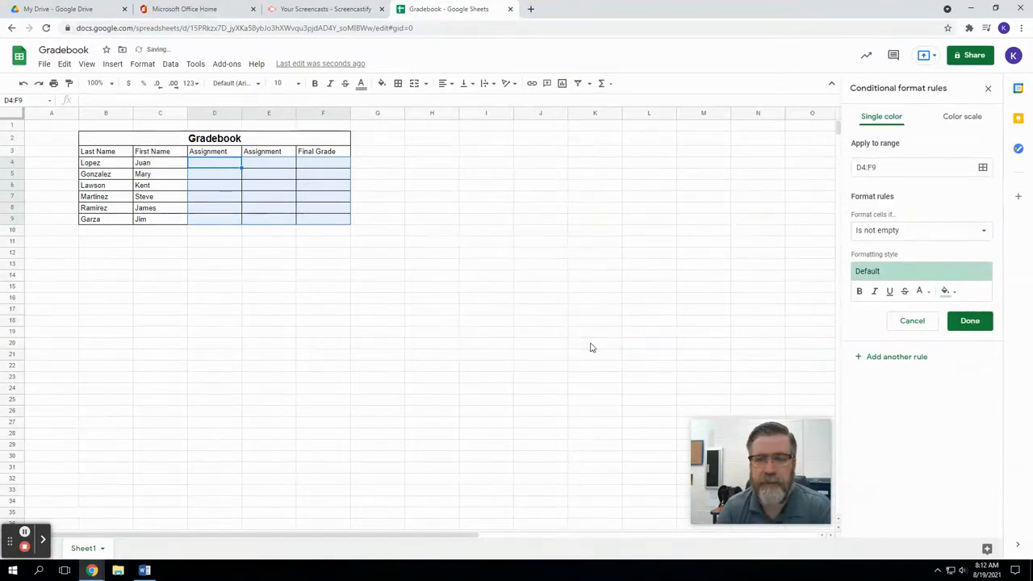
# Set the rule to format cells less than 60 with a light red fill, and save it.
pyautogui.click(878, 236)
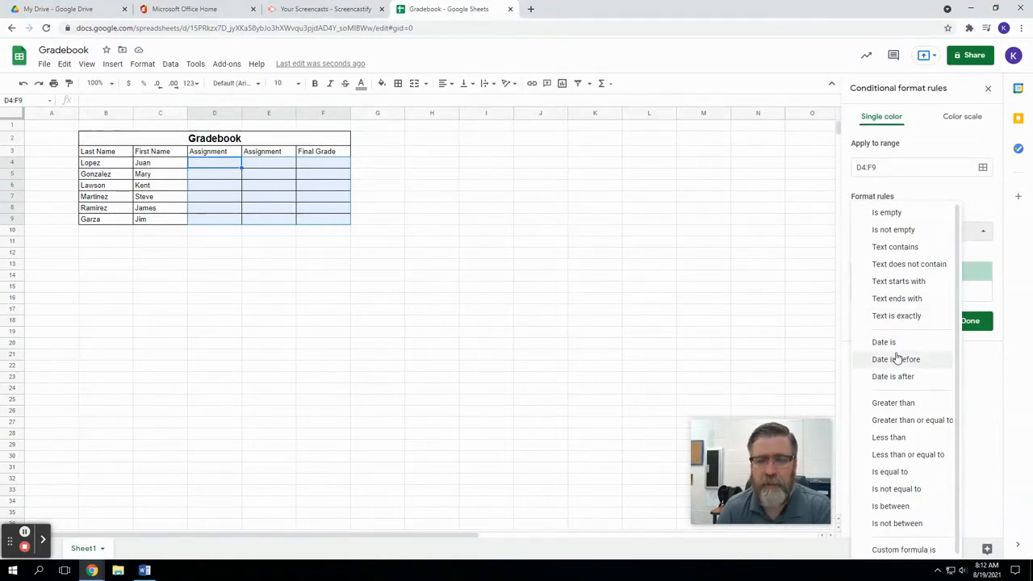
pyautogui.click(903, 446)
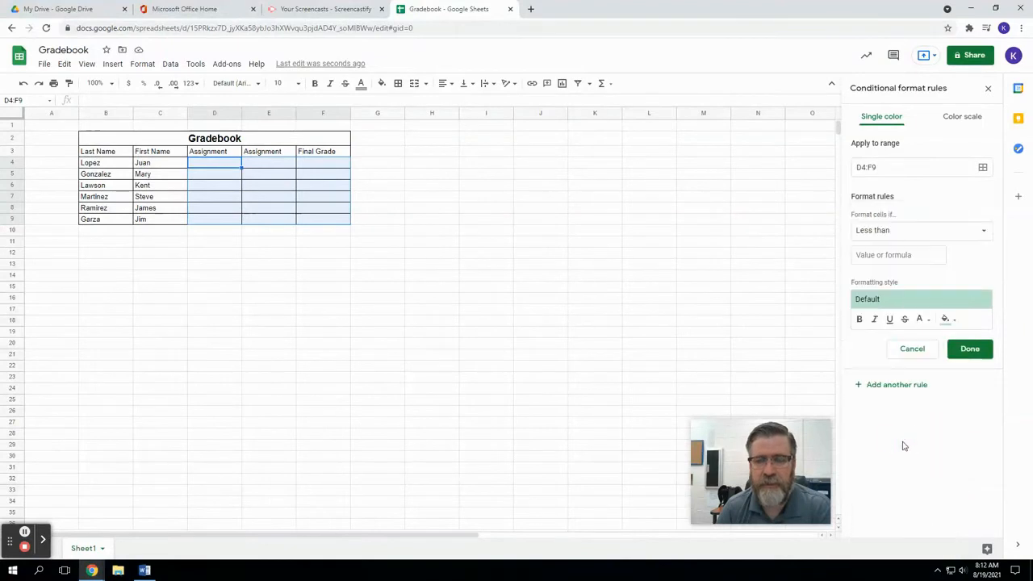
pyautogui.click(906, 257)
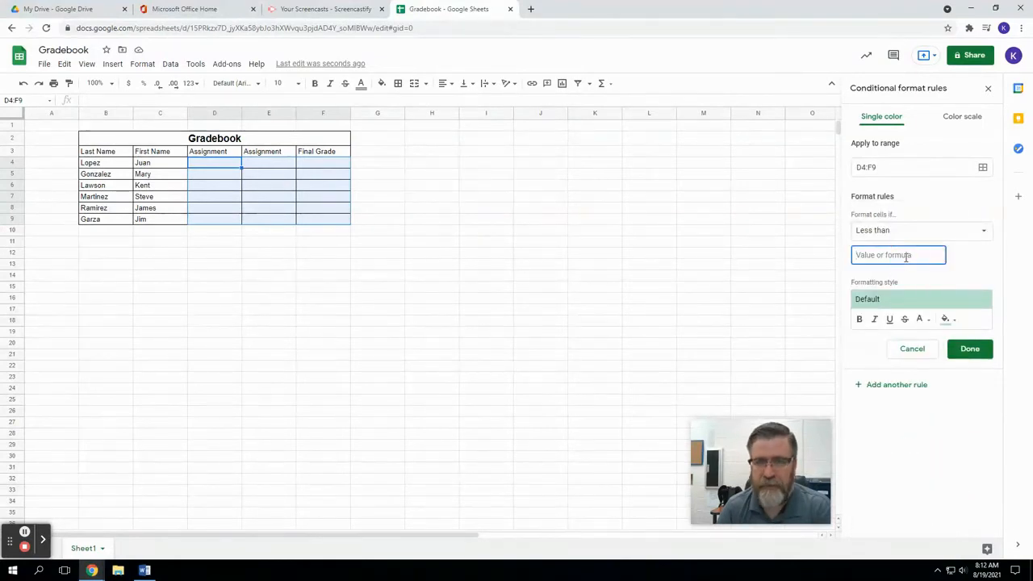
pyautogui.write('60')
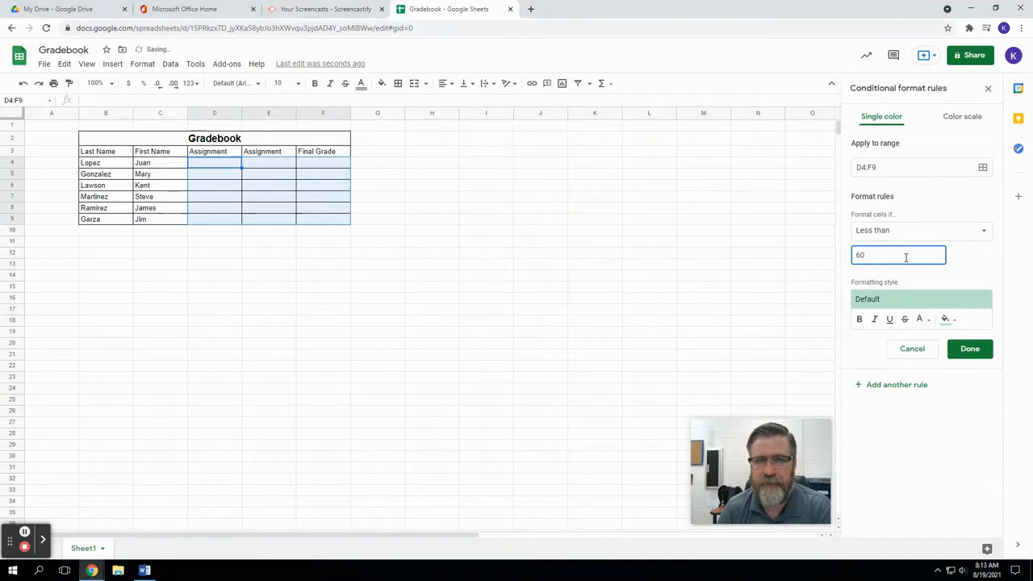
pyautogui.click(948, 319)
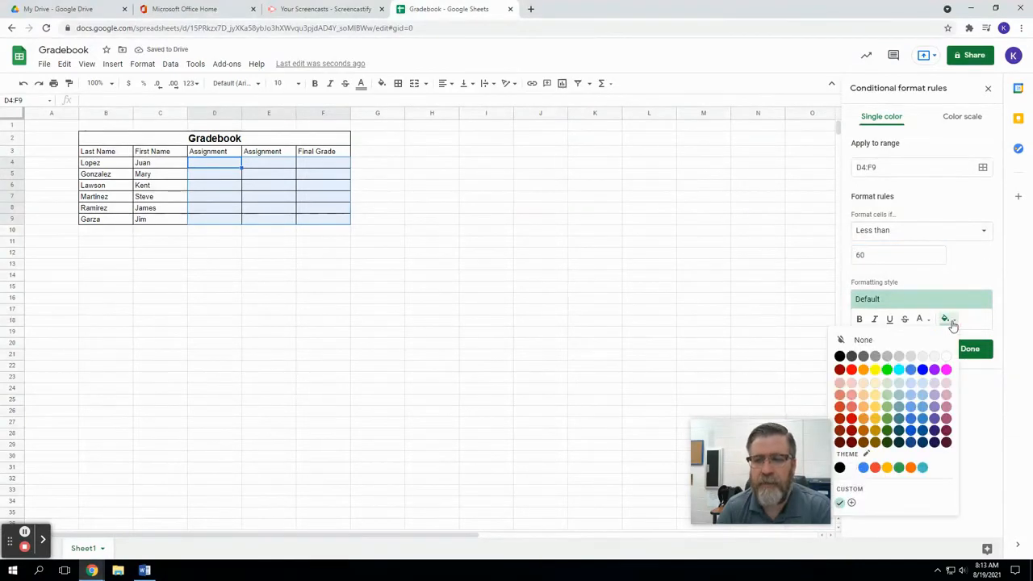
pyautogui.click(852, 406)
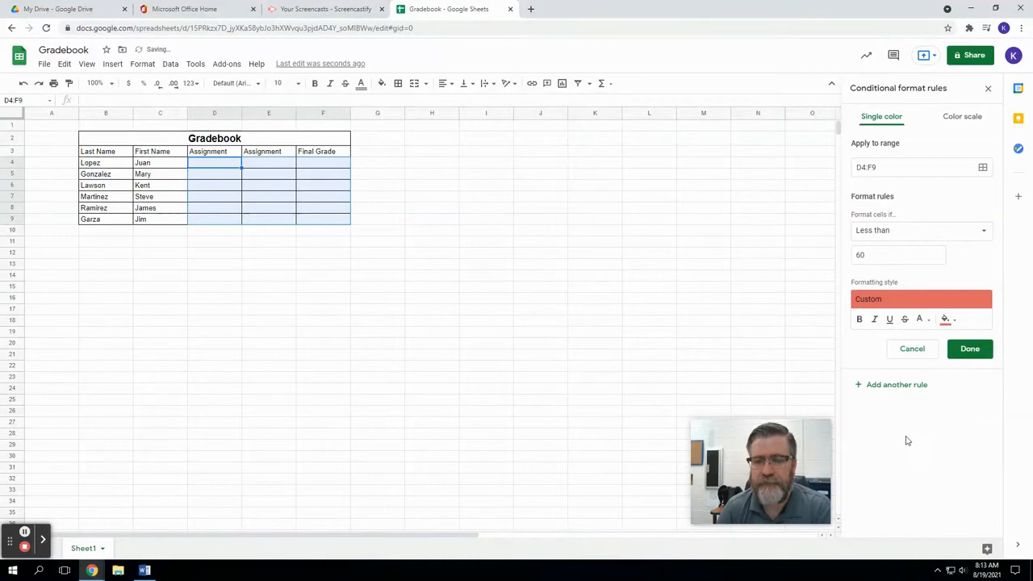
pyautogui.click(970, 350)
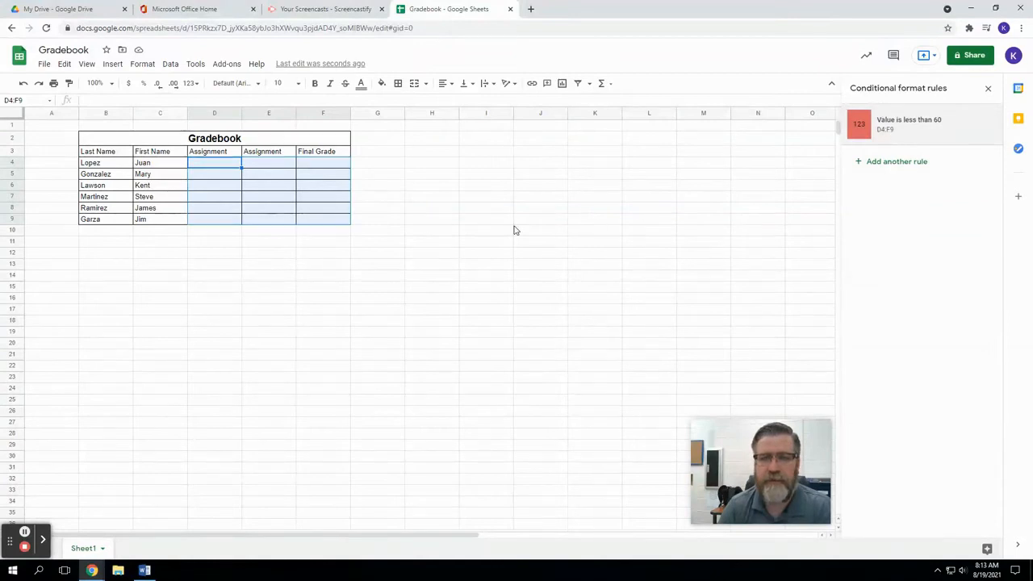
# Enter the first Assignment scores 40, 60, 80, 75, 55 and 89 in cells D4 to D9.
pyautogui.click(212, 167)
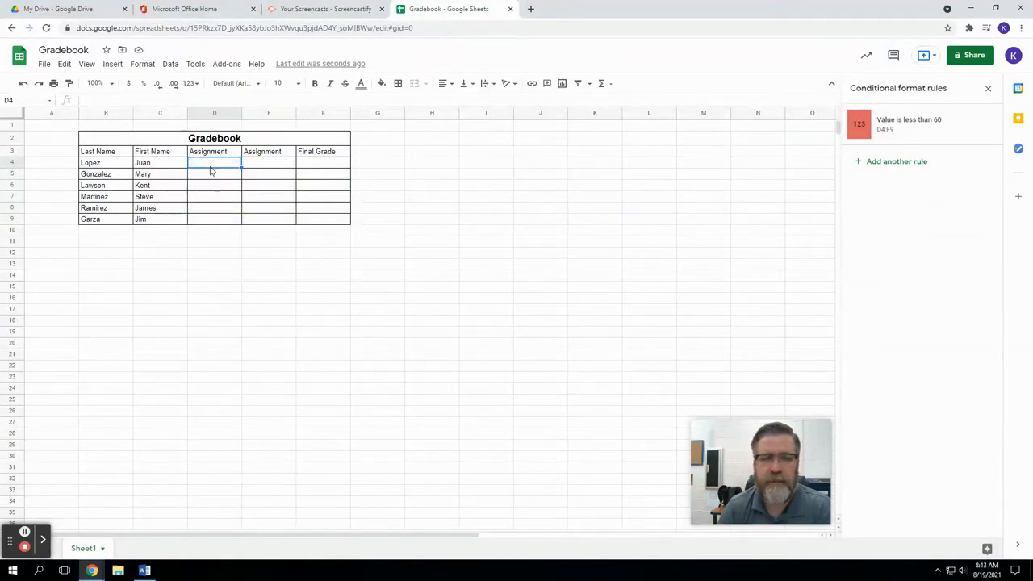
pyautogui.write('40')
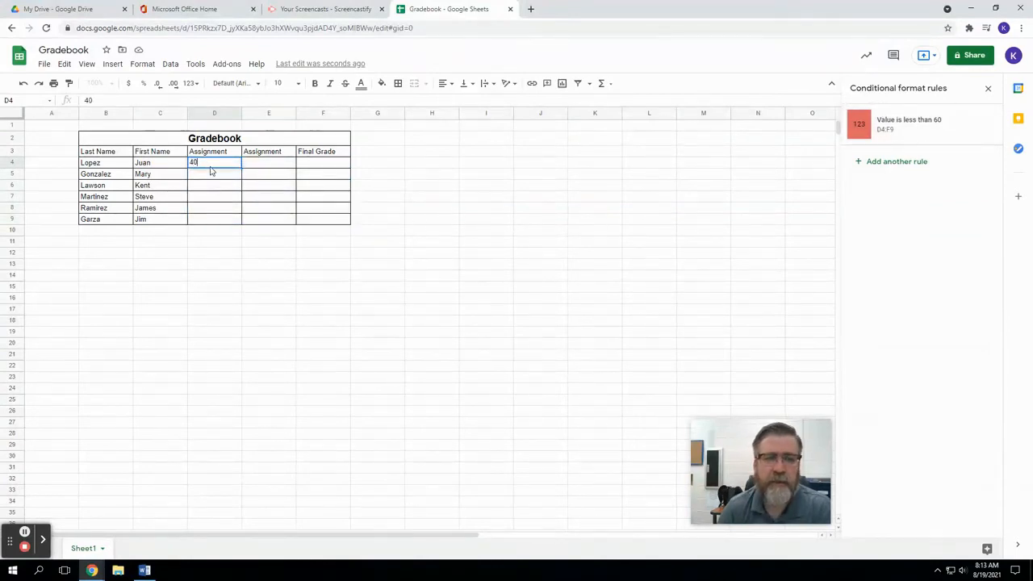
pyautogui.press('Return')
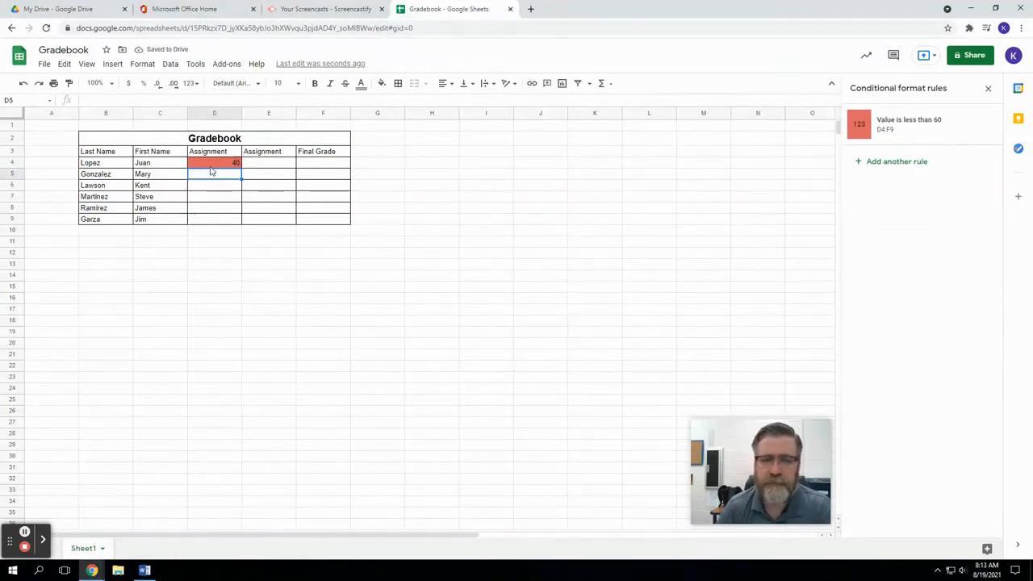
pyautogui.write('60')
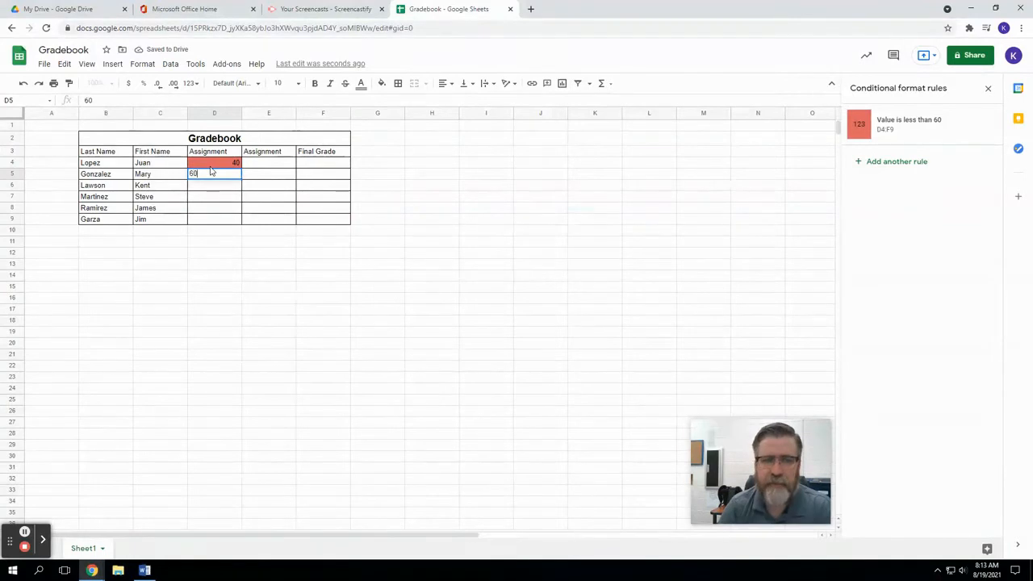
pyautogui.press('Return')
pyautogui.write('80')
pyautogui.press('Return')
pyautogui.write('75')
pyautogui.press('Return')
pyautogui.write('55')
pyautogui.press('Return')
pyautogui.write('89')
pyautogui.press('Tab')
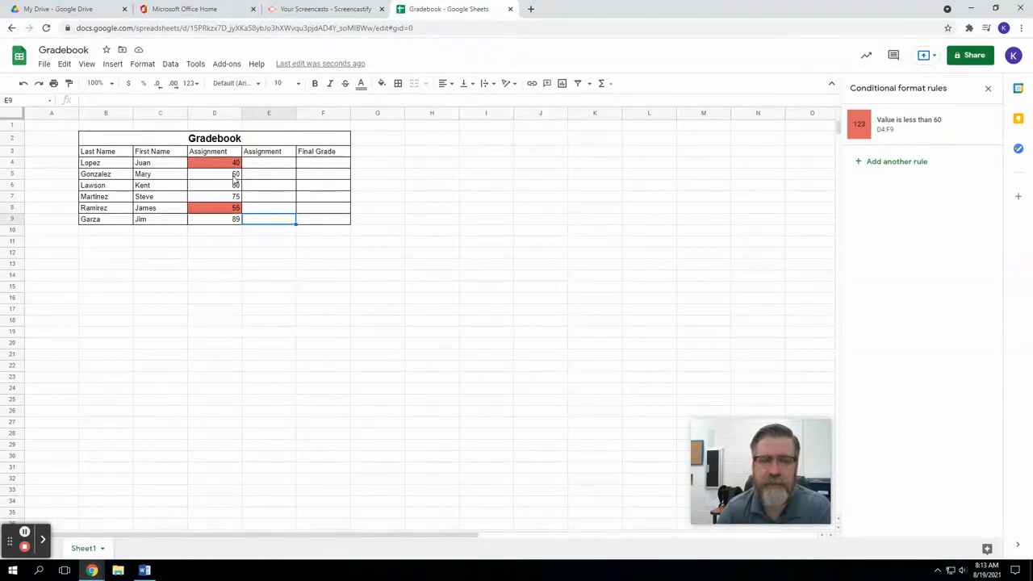
# Enter 80 as the first score of the second Assignment column in E4 and fill it down to E9.
pyautogui.click(277, 167)
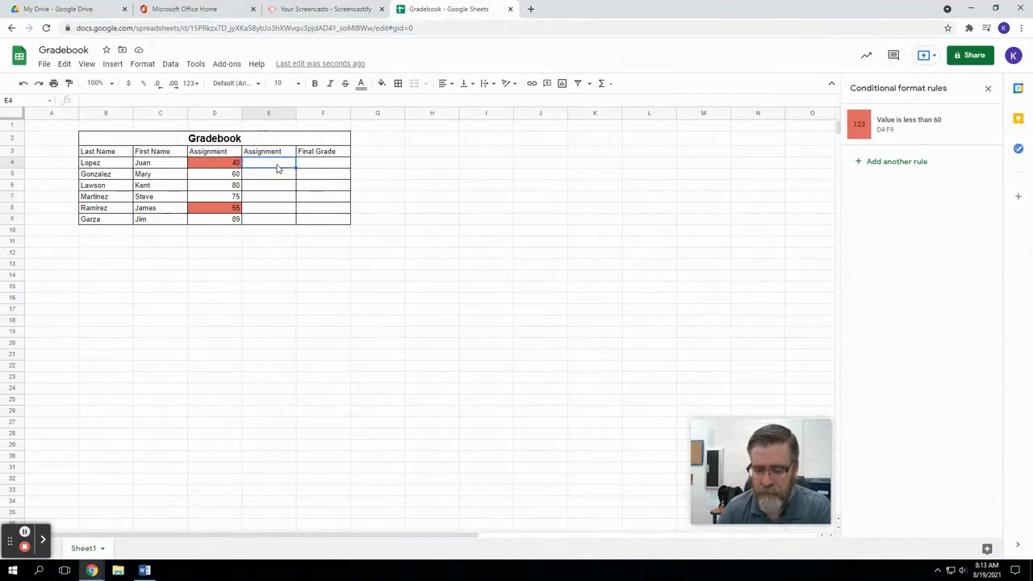
pyautogui.write('80')
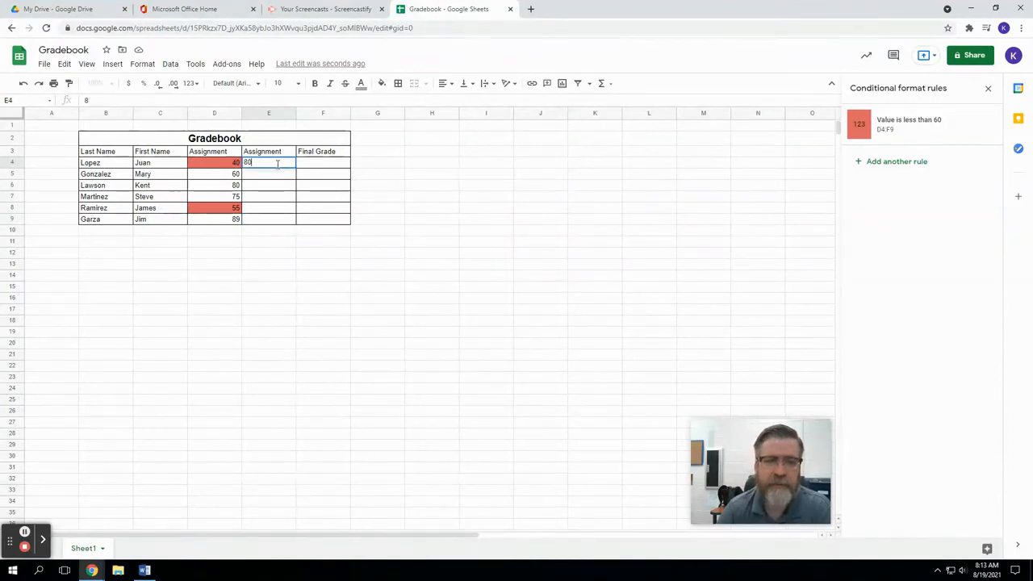
pyautogui.press('Return')
pyautogui.click(277, 168)
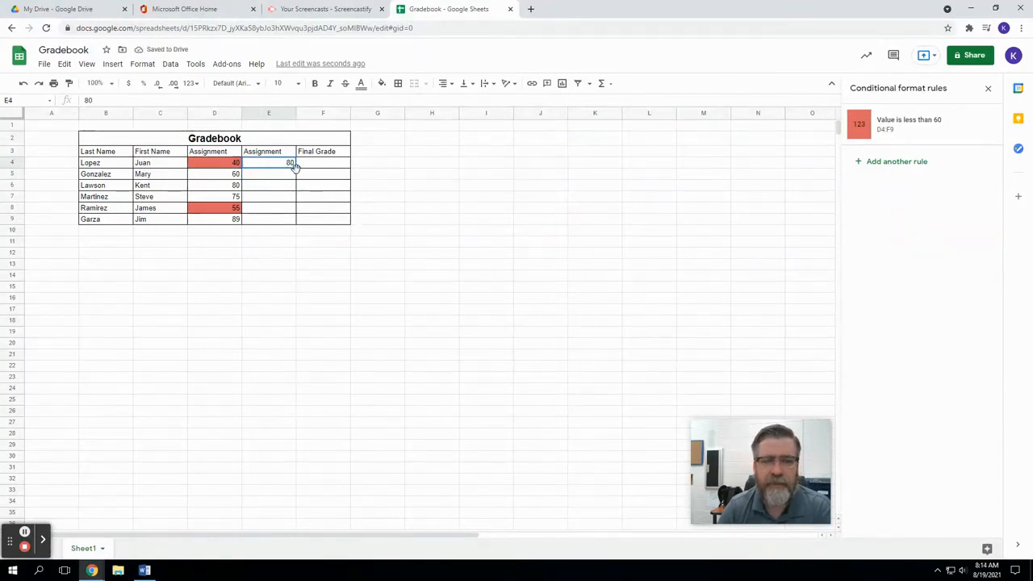
pyautogui.moveTo(296, 168); pyautogui.dragTo(293, 223)
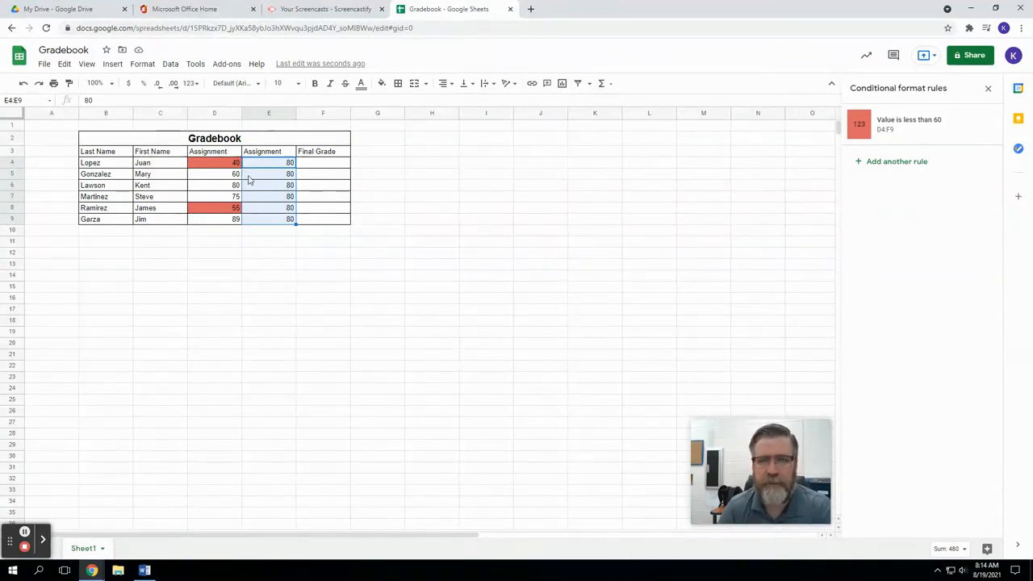
# Calculate the Final Grade in F4 with =AVERAGE(D4:E4) and fill the formula down to F9.
pyautogui.click(321, 164)
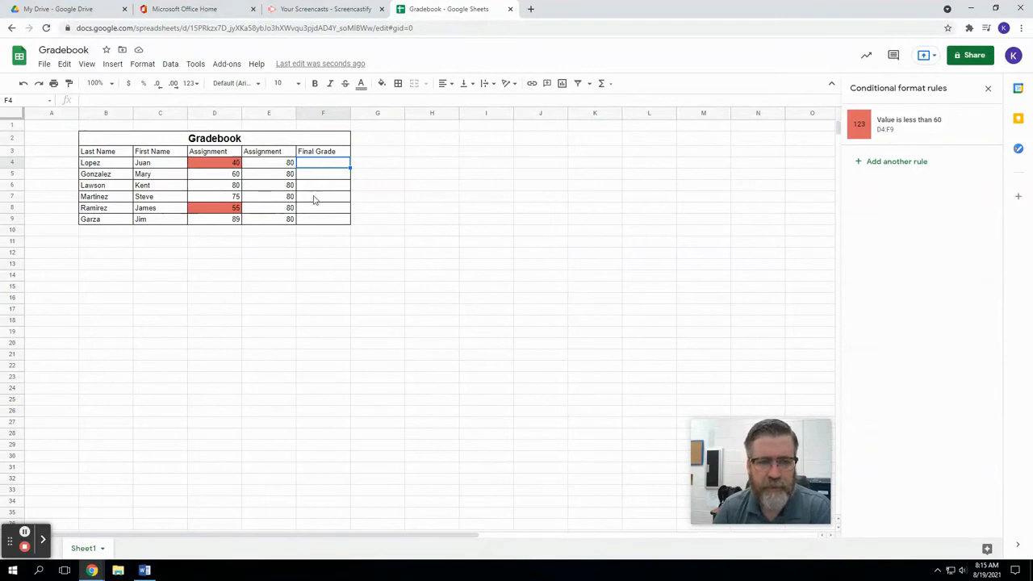
pyautogui.click(230, 165)
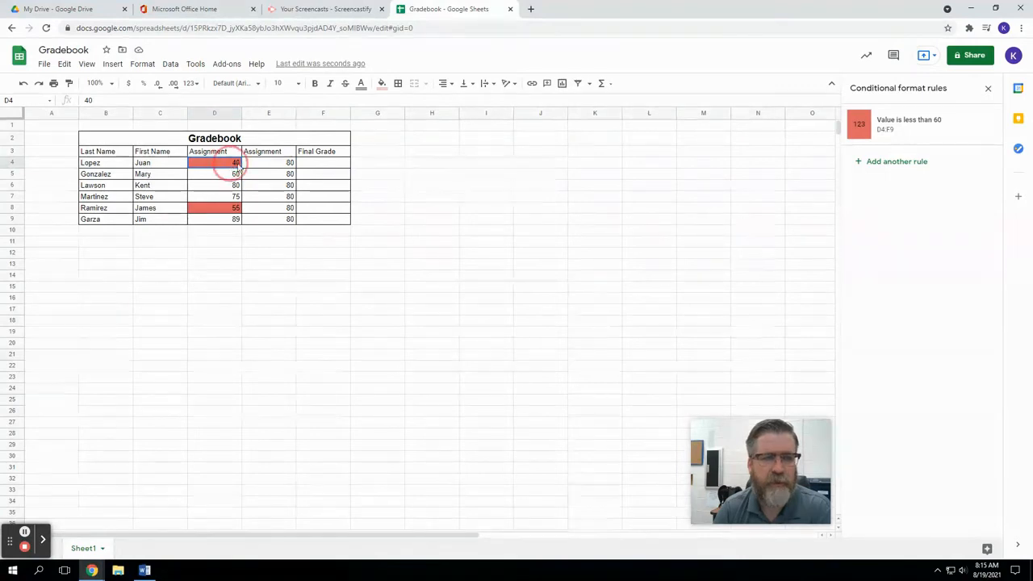
pyautogui.moveTo(226, 166); pyautogui.dragTo(257, 164)
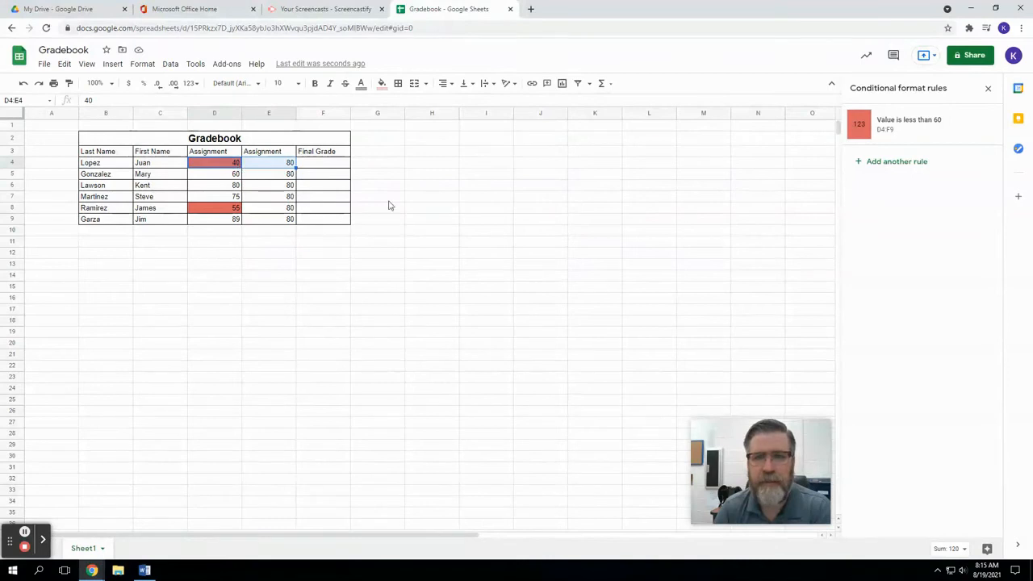
pyautogui.click(611, 86)
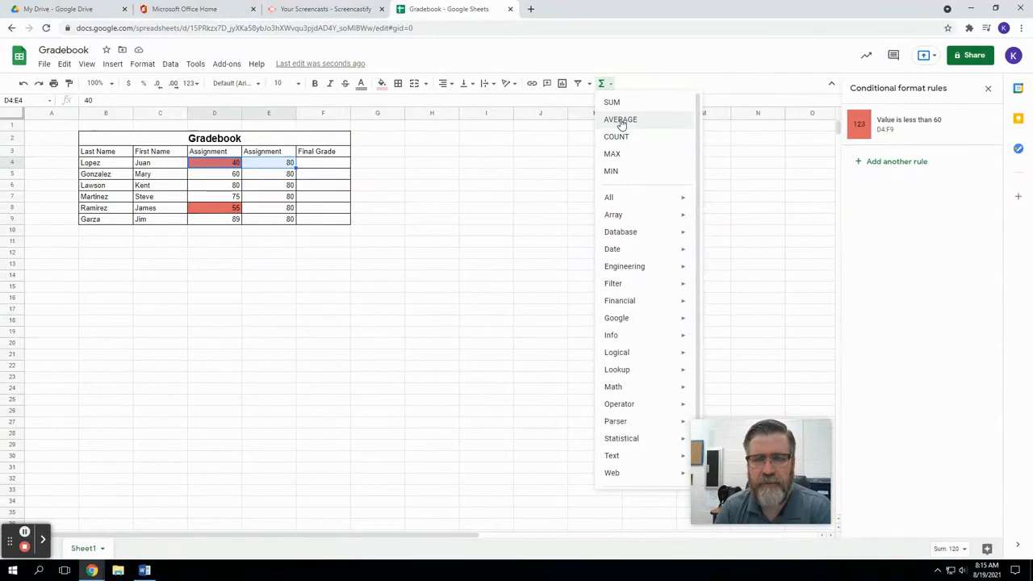
pyautogui.click(620, 120)
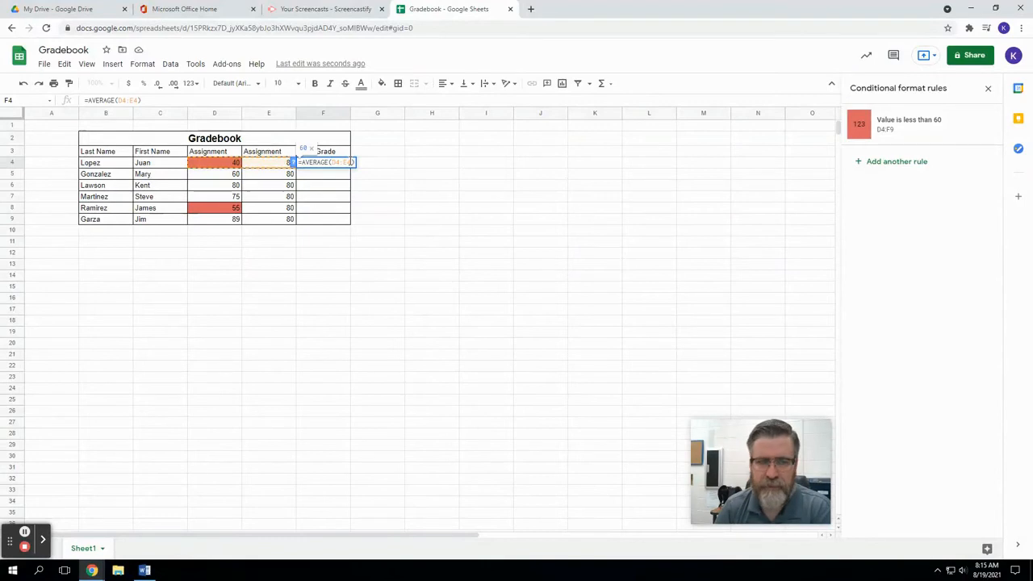
pyautogui.press('Return')
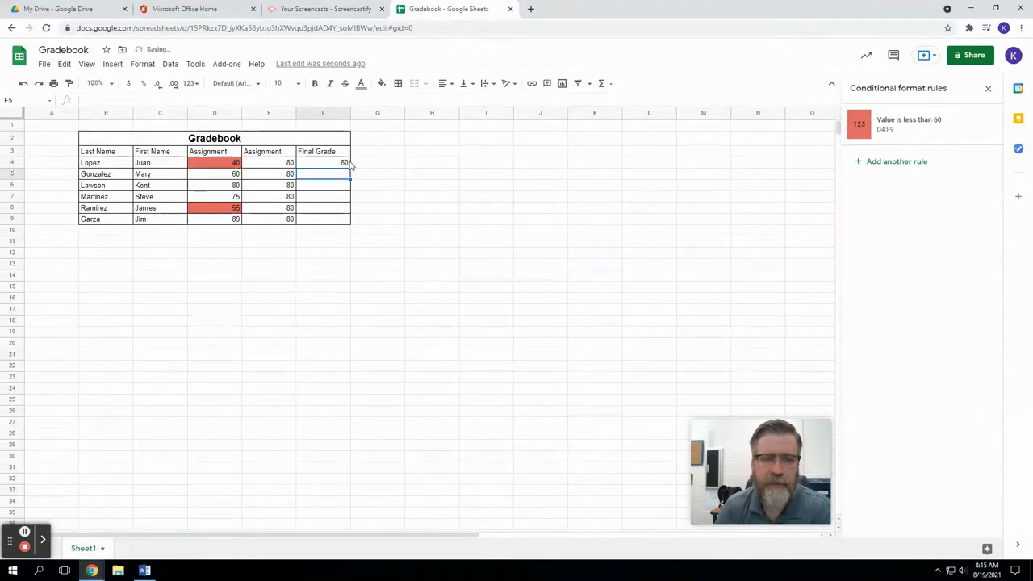
pyautogui.click(344, 162)
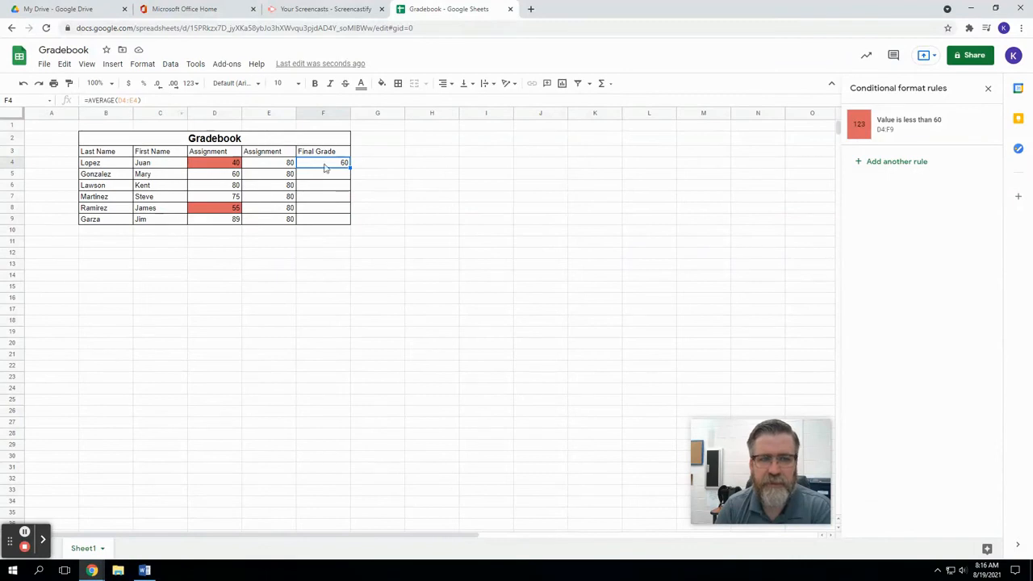
pyautogui.moveTo(349, 166); pyautogui.dragTo(350, 221)
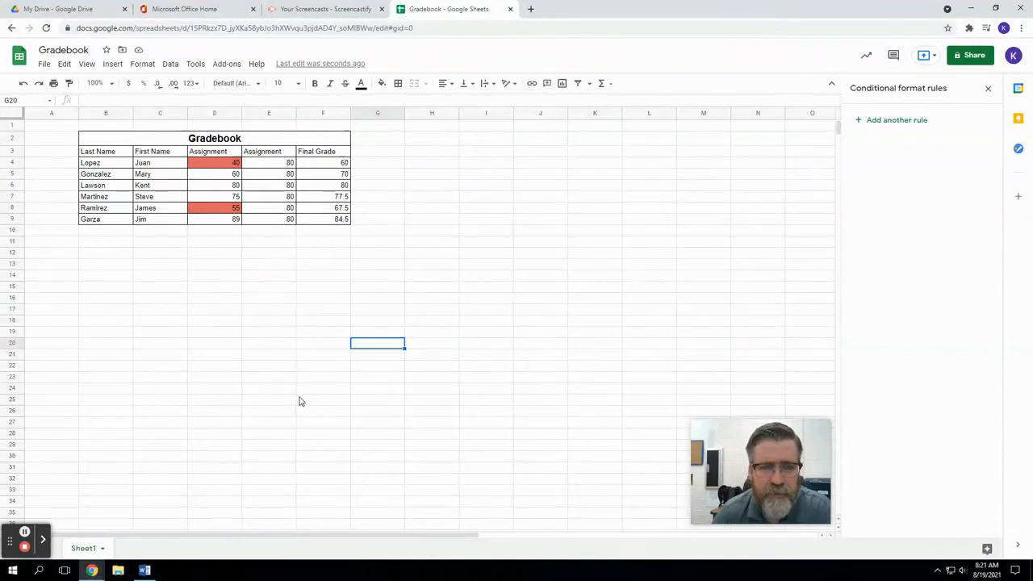
# Sort the student rows in range B4:F9 by column B from A to Z.
pyautogui.click(95, 165)
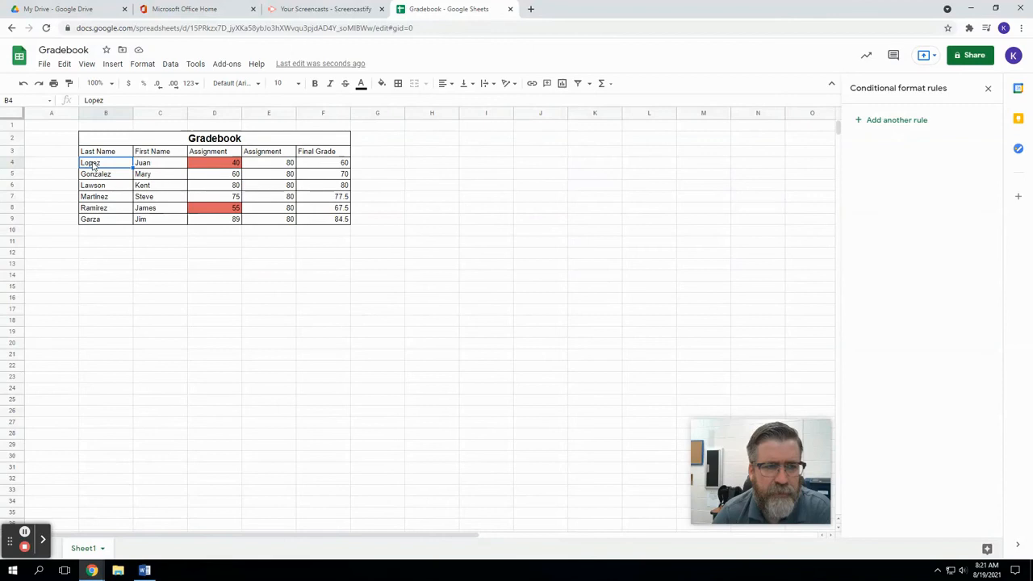
pyautogui.click(97, 159)
pyautogui.click(92, 164)
pyautogui.moveTo(92, 164); pyautogui.dragTo(330, 228)
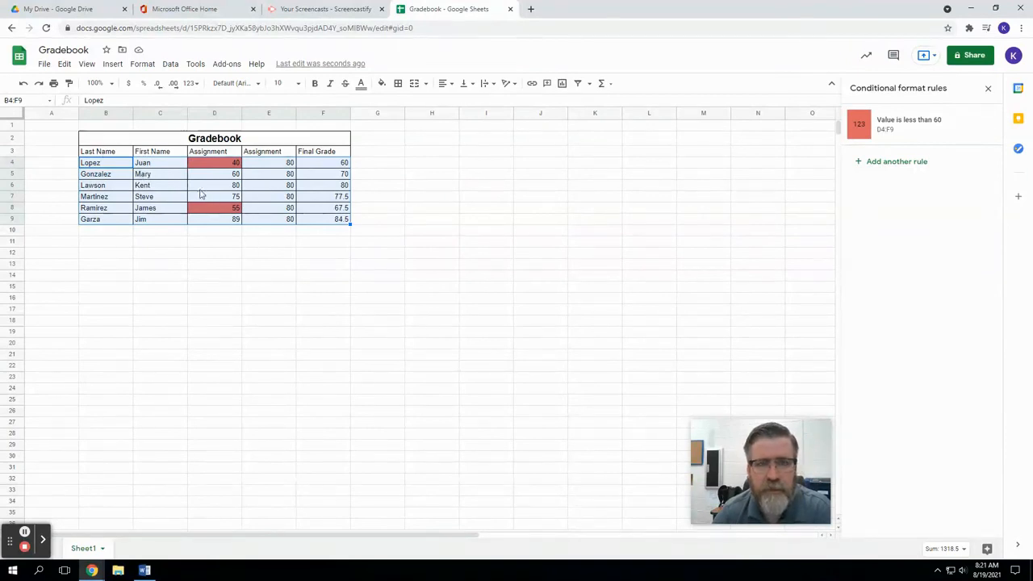
pyautogui.rightClick(107, 167)
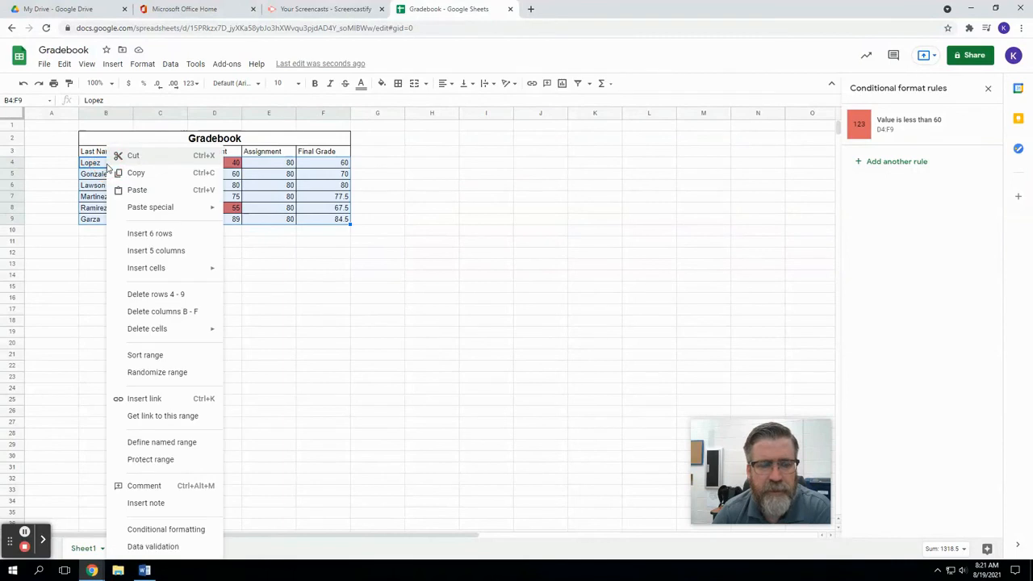
pyautogui.click(147, 355)
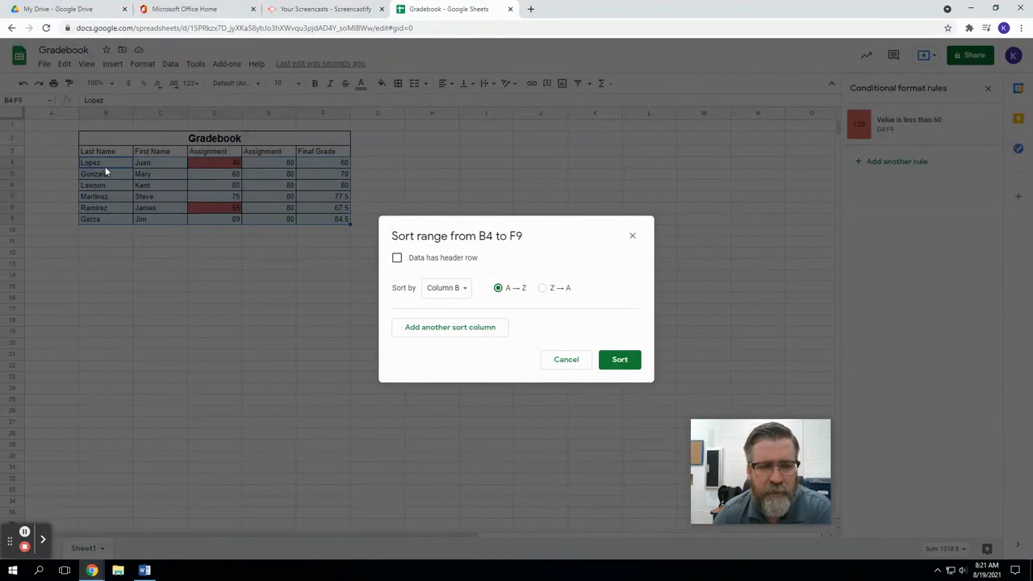
pyautogui.click(634, 362)
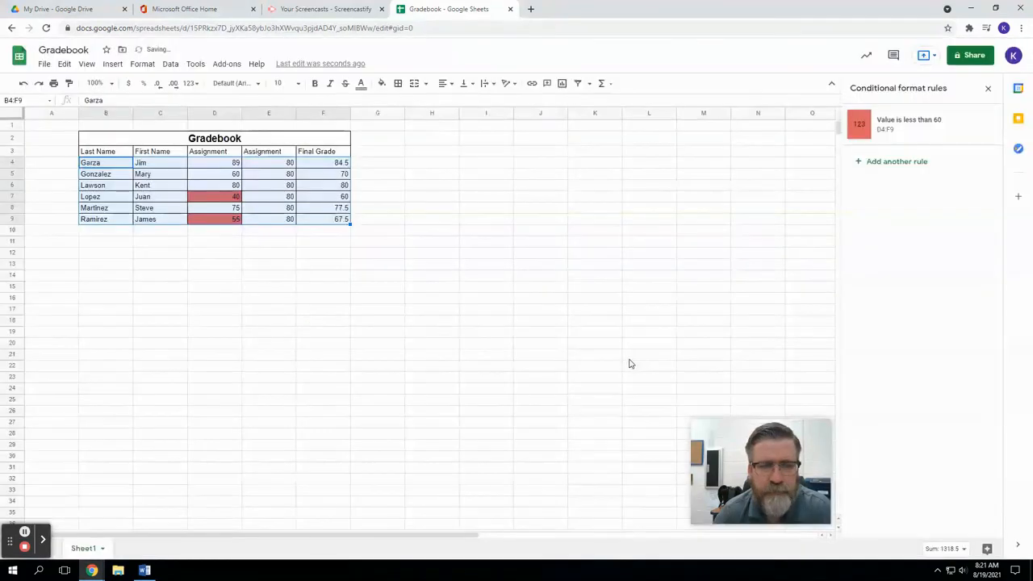
pyautogui.click(254, 294)
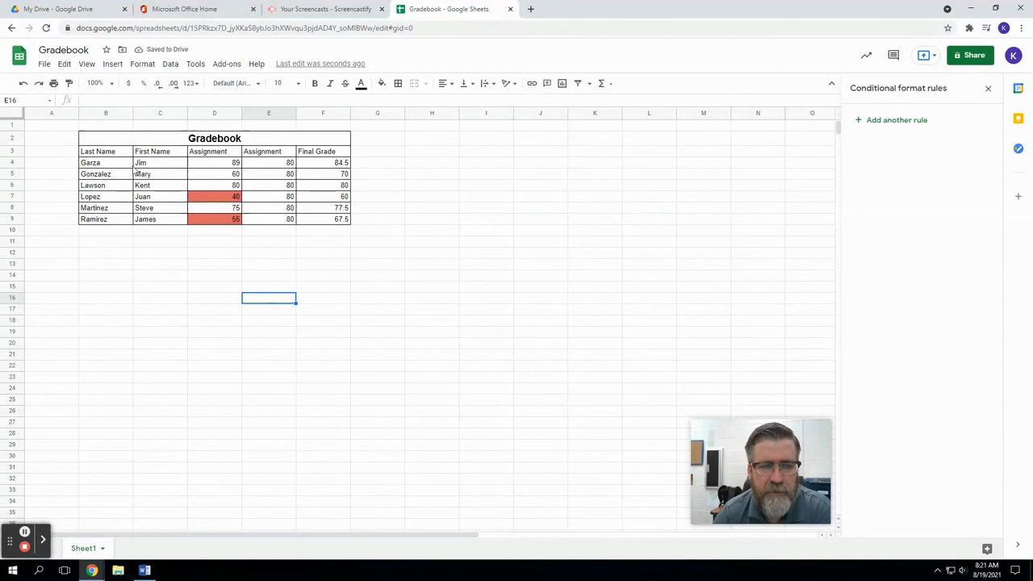